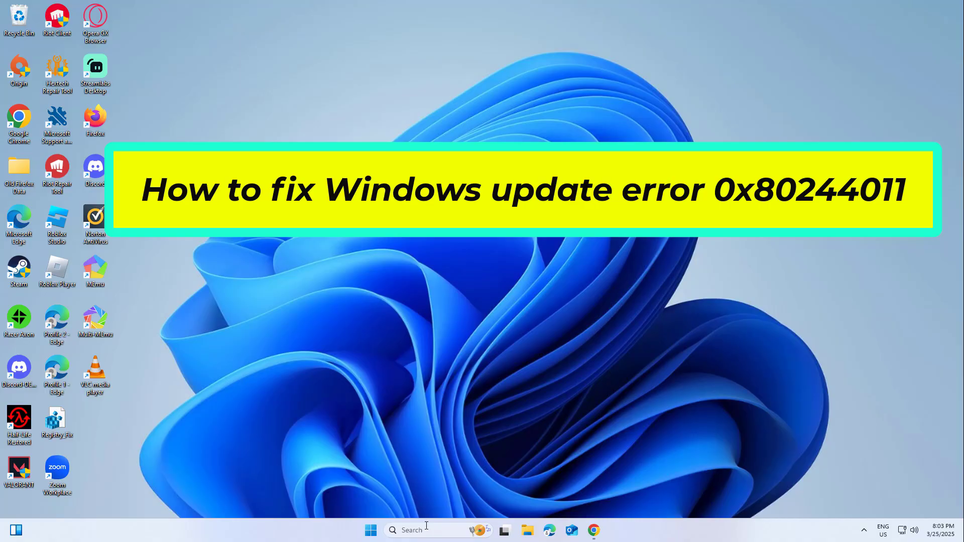
# Search Windows for "servi" and open the Services console.
pyautogui.click(427, 526)
pyautogui.write('s')
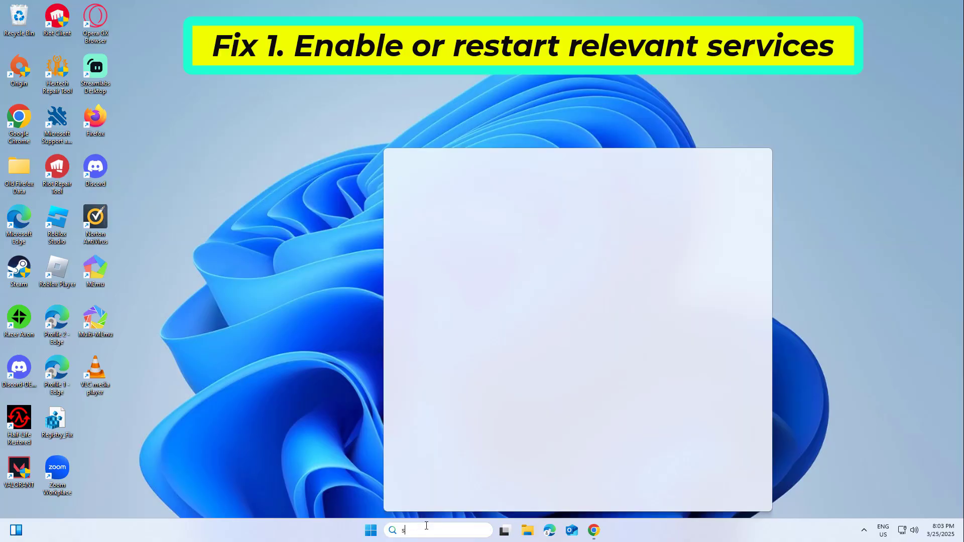
pyautogui.write('ervi')
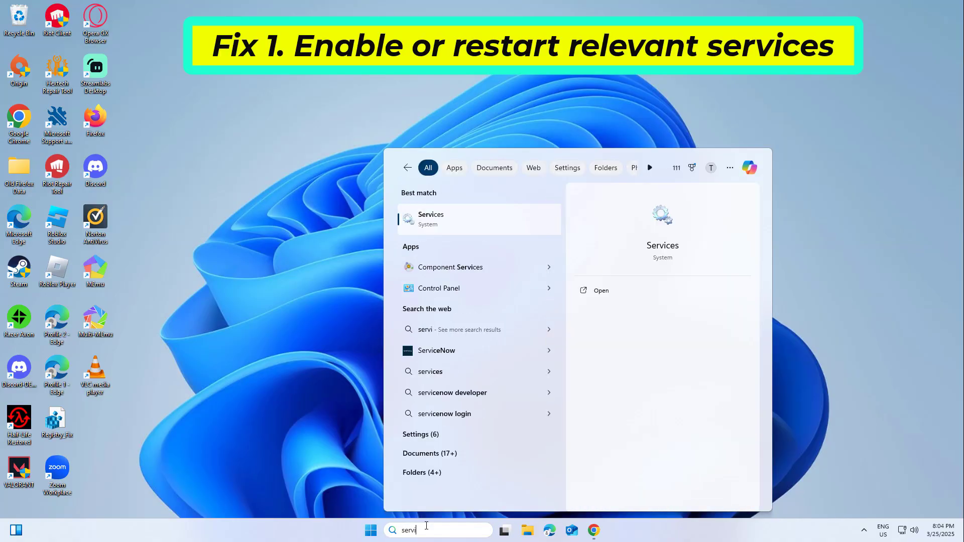
pyautogui.click(441, 224)
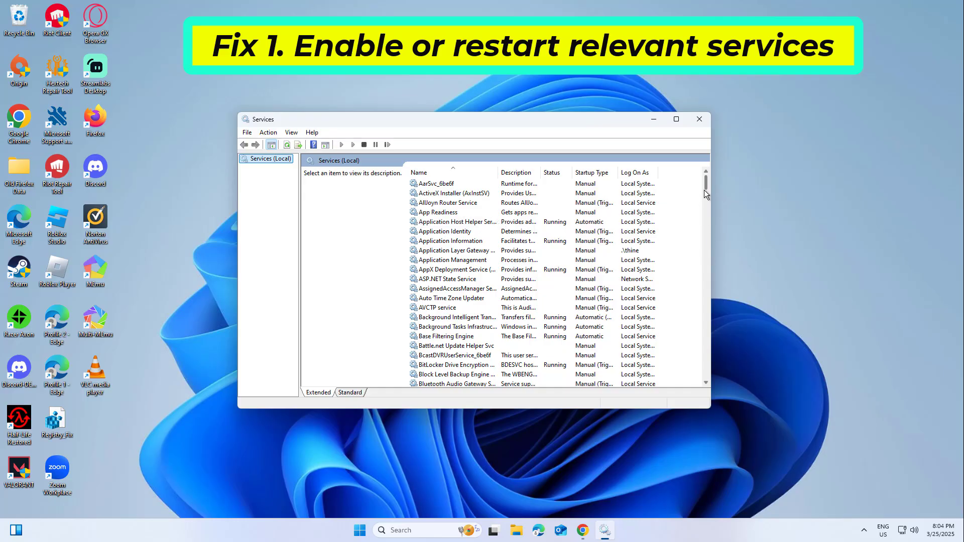
# Set the Background Intelligent Transfer Service's startup type to Automatic, apply it, and restart the service.
pyautogui.moveTo(707, 185); pyautogui.dragTo(712, 193)
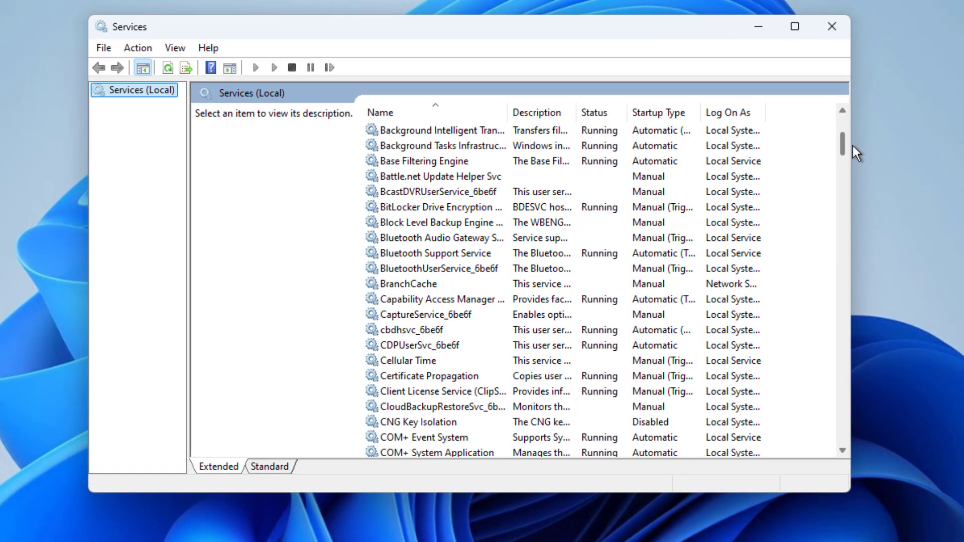
pyautogui.scroll(1, 837, 149)
pyautogui.click(481, 160)
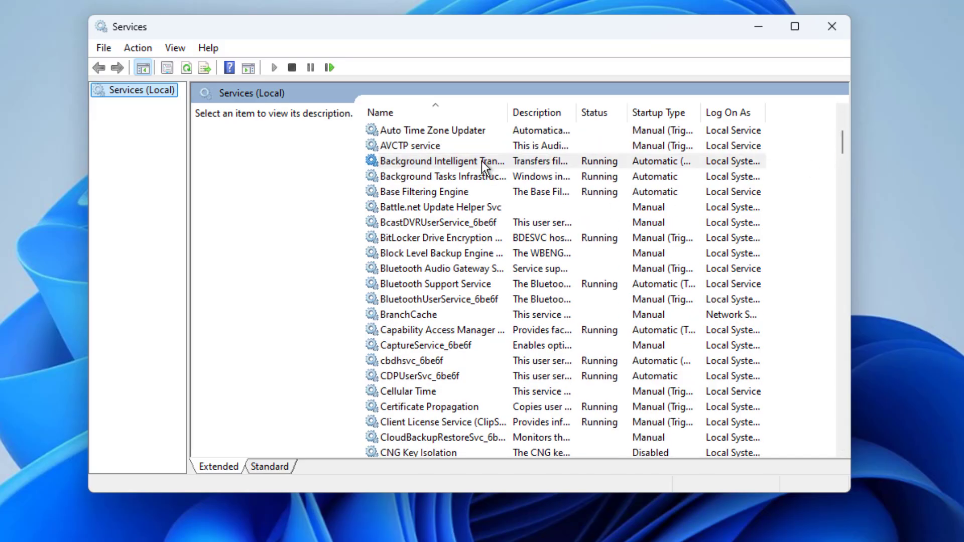
pyautogui.doubleClick(523, 166)
pyautogui.click(508, 251)
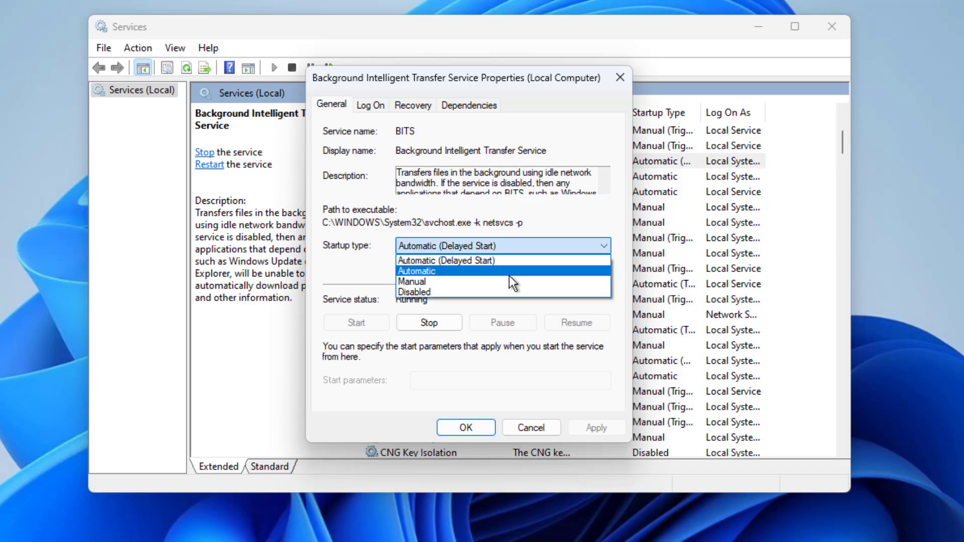
pyautogui.click(509, 274)
pyautogui.click(587, 427)
pyautogui.click(476, 427)
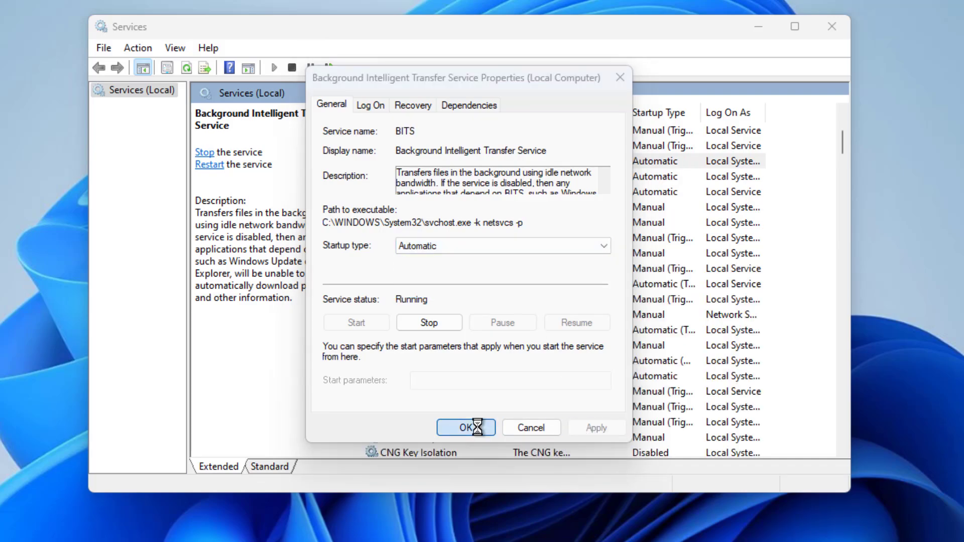
pyautogui.rightClick(457, 158)
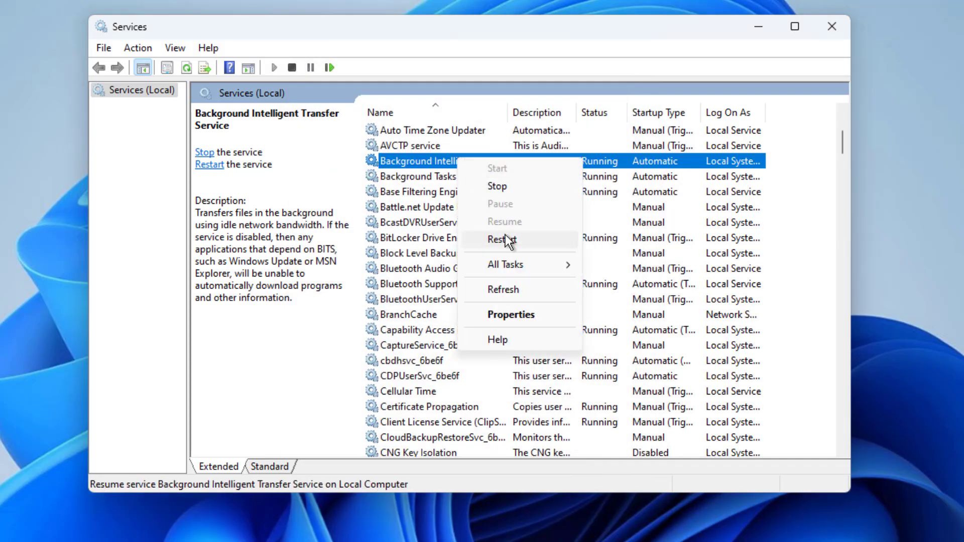
pyautogui.click(509, 240)
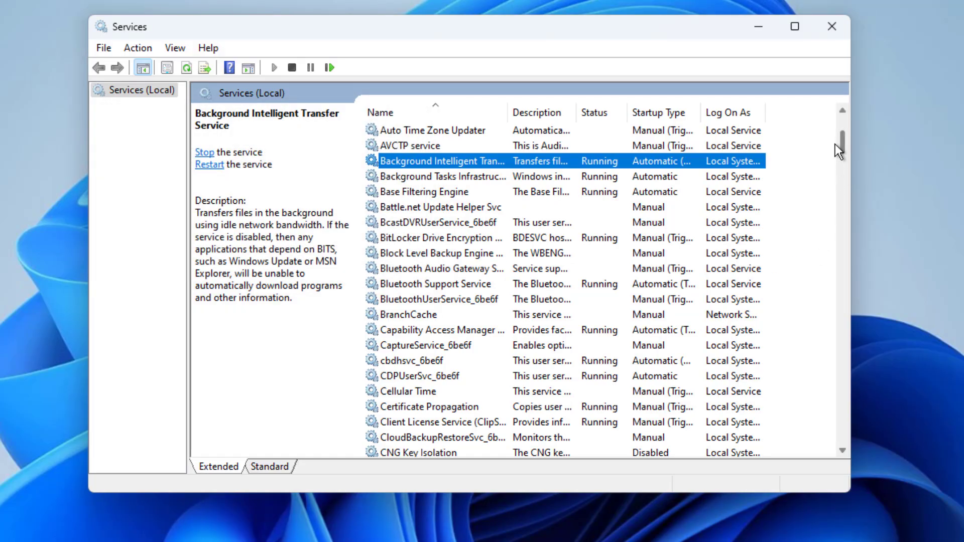
# Set the startup type of Cryptographic Services to Automatic and restart the service.
pyautogui.scroll(-3, 842, 146)
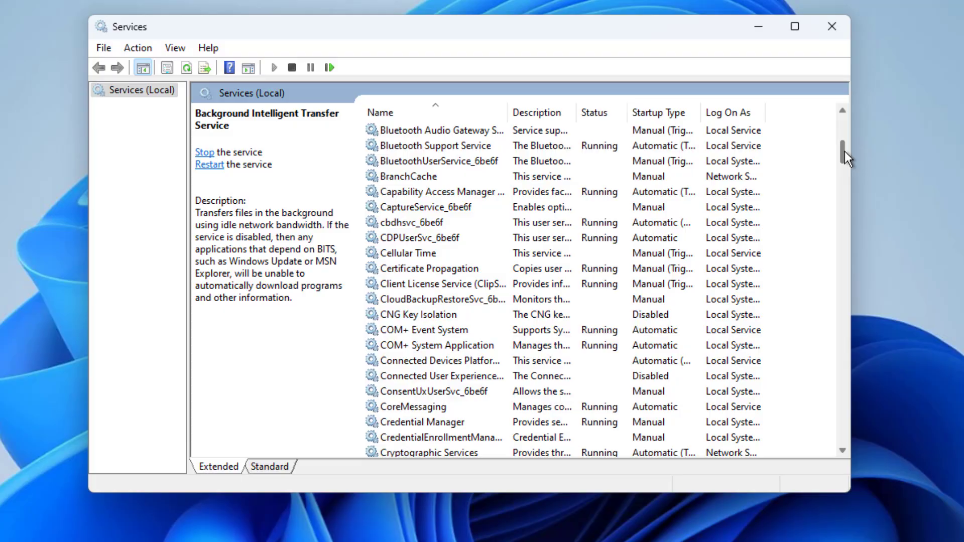
pyautogui.scroll(-2, 845, 158)
pyautogui.click(464, 362)
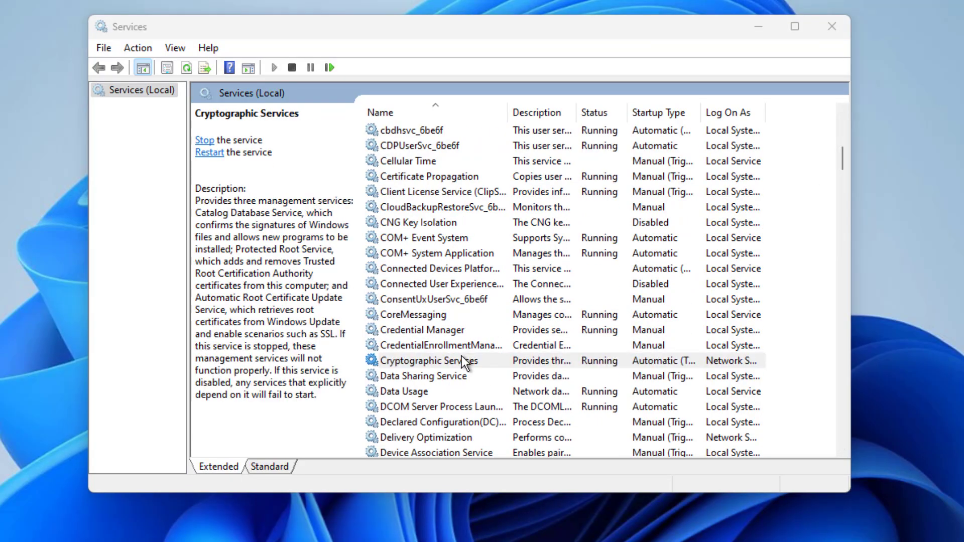
pyautogui.doubleClick(464, 362)
pyautogui.click(425, 246)
pyautogui.click(436, 271)
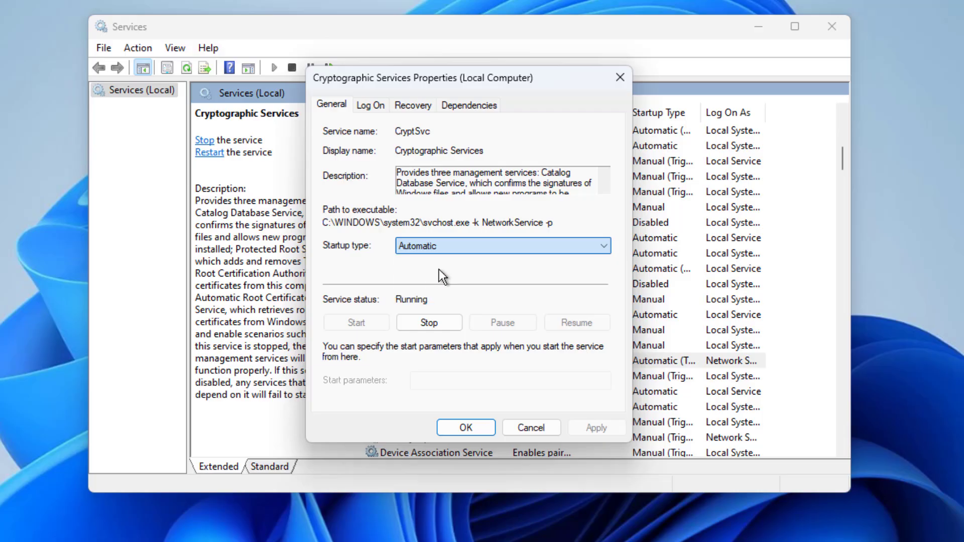
pyautogui.click(466, 427)
pyautogui.click(451, 360)
pyautogui.rightClick(451, 359)
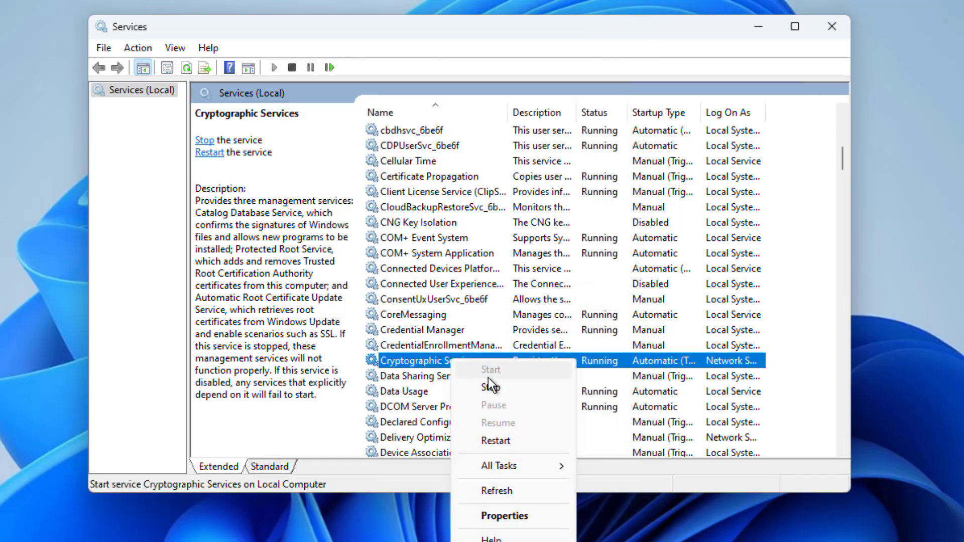
pyautogui.click(508, 445)
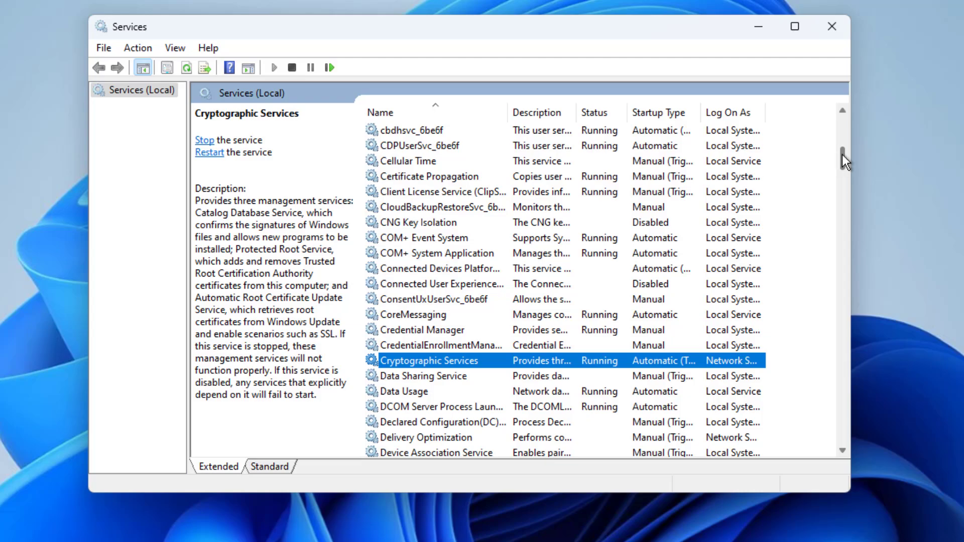
# Open the Windows Update service's properties and confirm them with the startup type Automatic.
pyautogui.moveTo(843, 155); pyautogui.dragTo(845, 423)
pyautogui.click(468, 319)
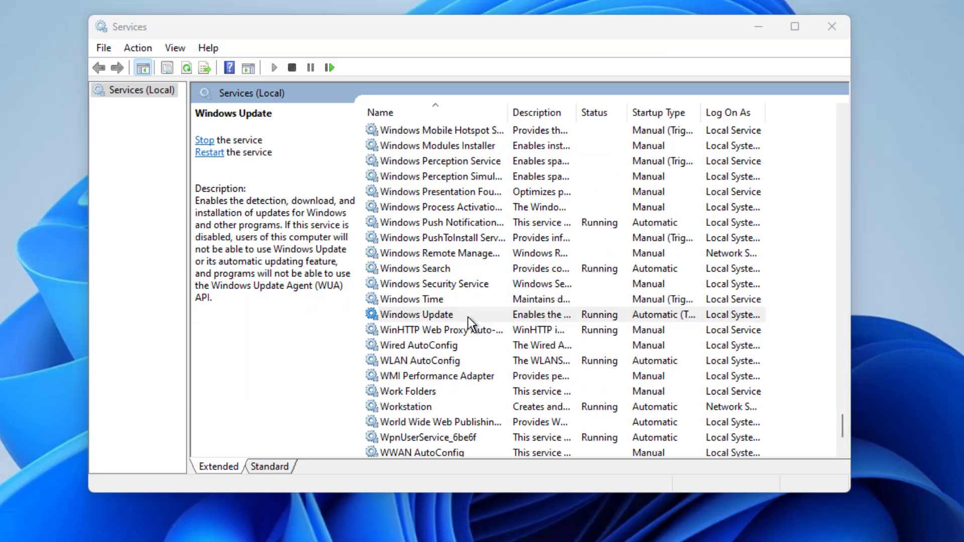
pyautogui.doubleClick(468, 317)
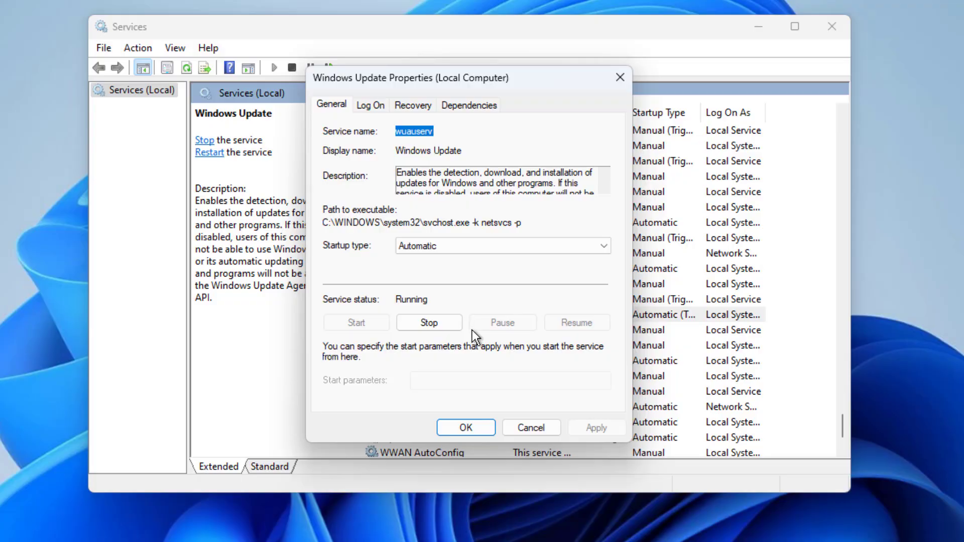
pyautogui.click(499, 251)
pyautogui.click(570, 428)
pyautogui.click(477, 431)
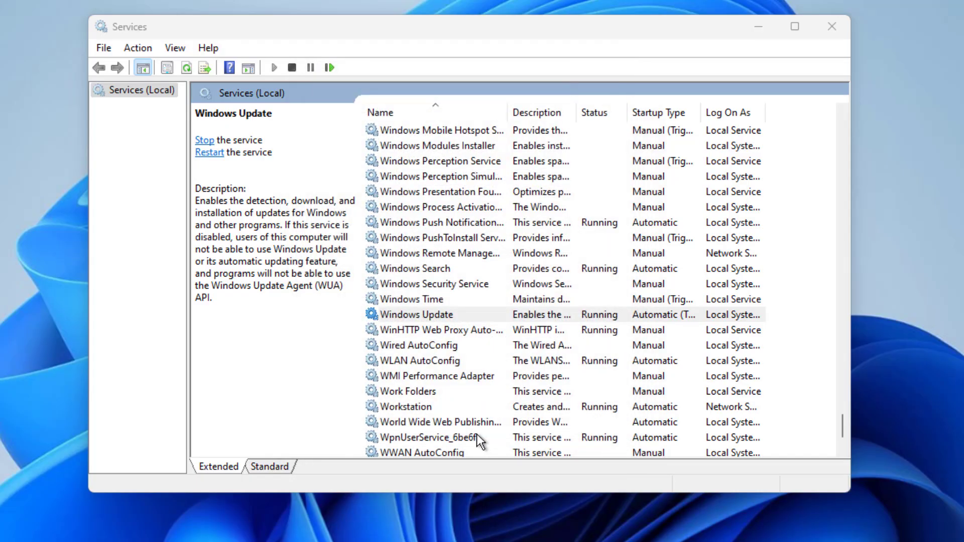
# Restart the Windows Update service and close the Services console.
pyautogui.rightClick(432, 315)
pyautogui.click(489, 402)
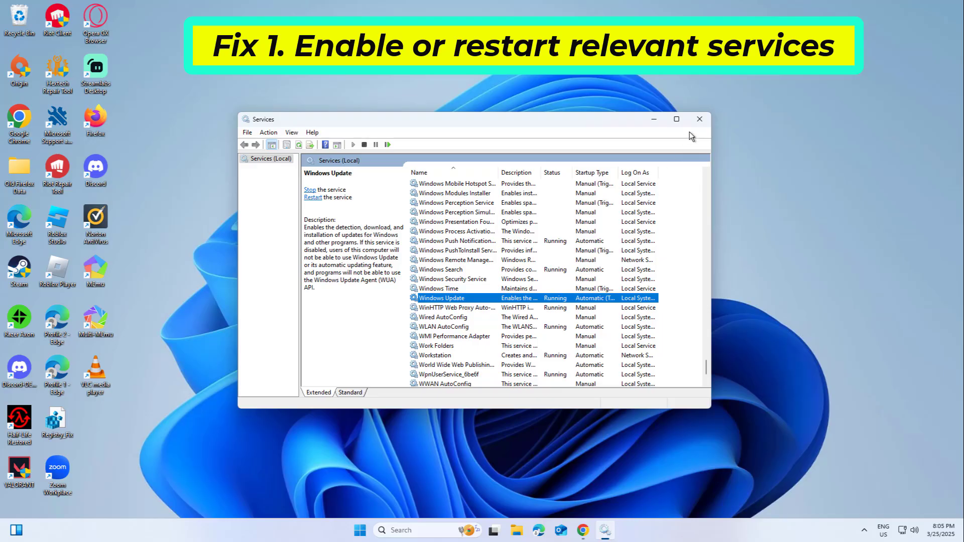
pyautogui.click(700, 119)
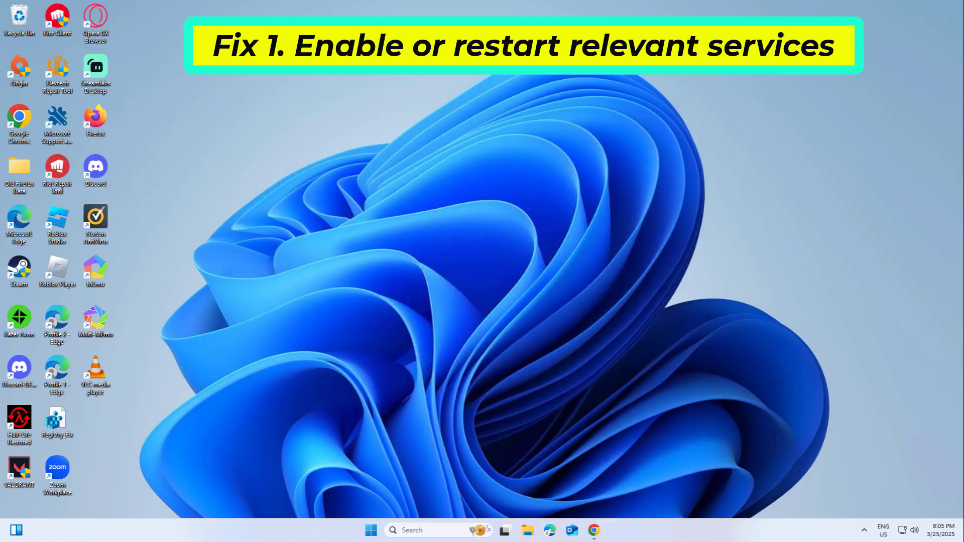
# Search Windows for "fix win" and open "Find and fix problems with Windows Update".
pyautogui.click(435, 533)
pyautogui.write('f')
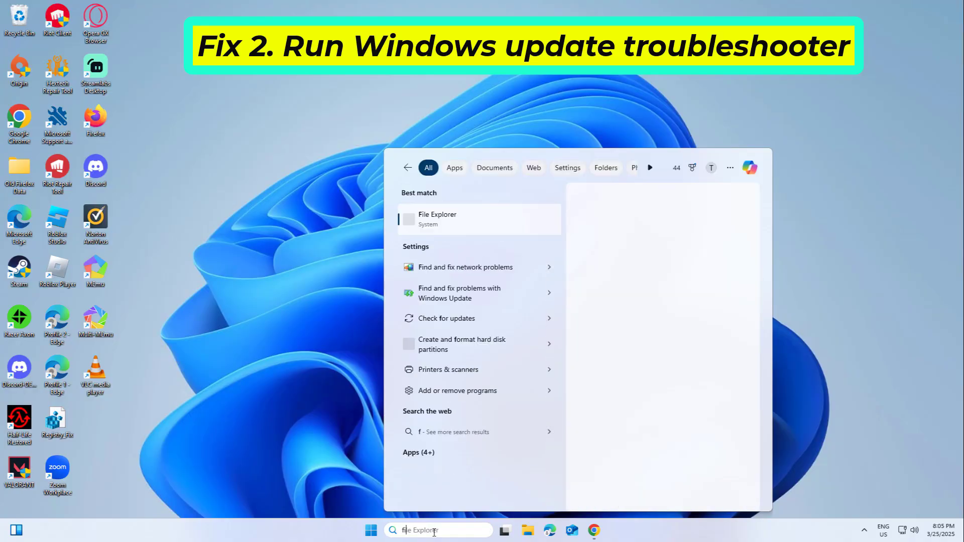
pyautogui.write('ix w')
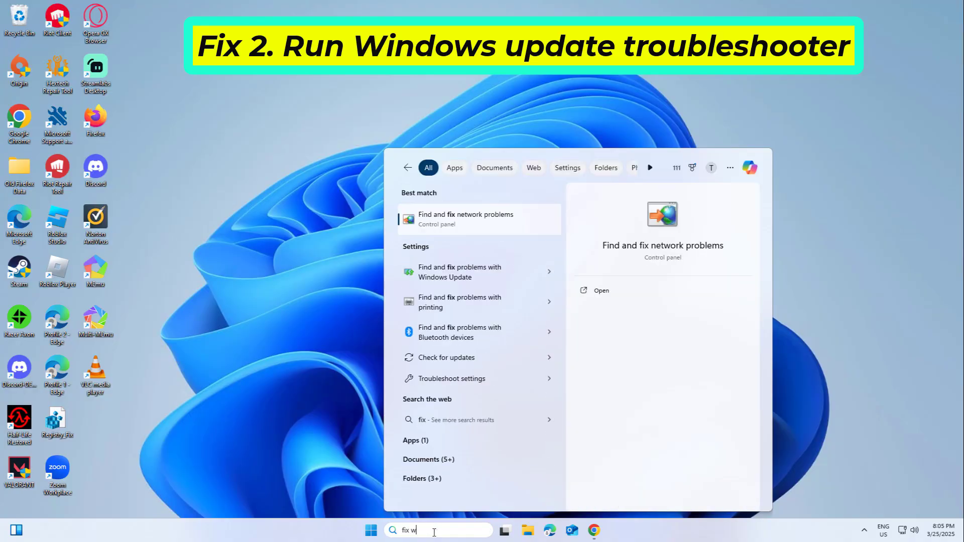
pyautogui.write('in')
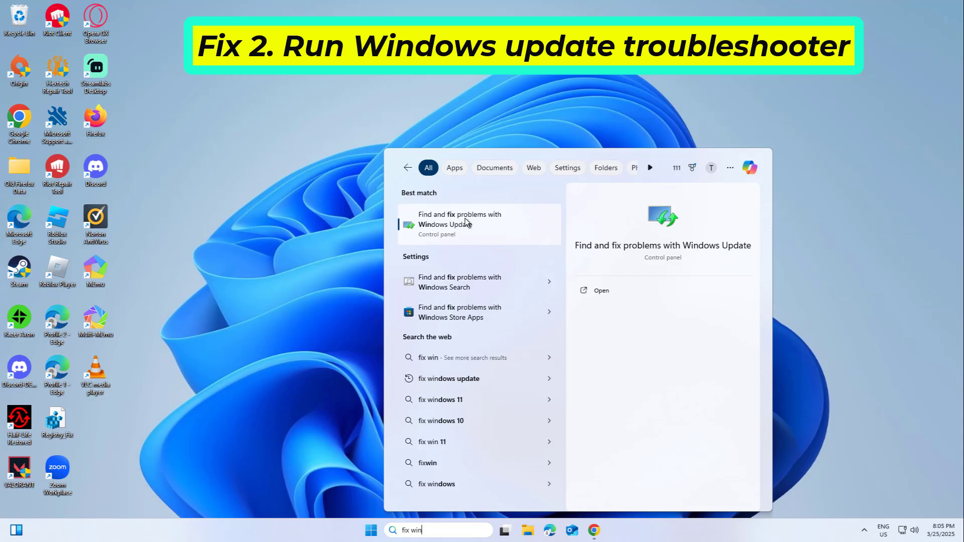
pyautogui.click(510, 223)
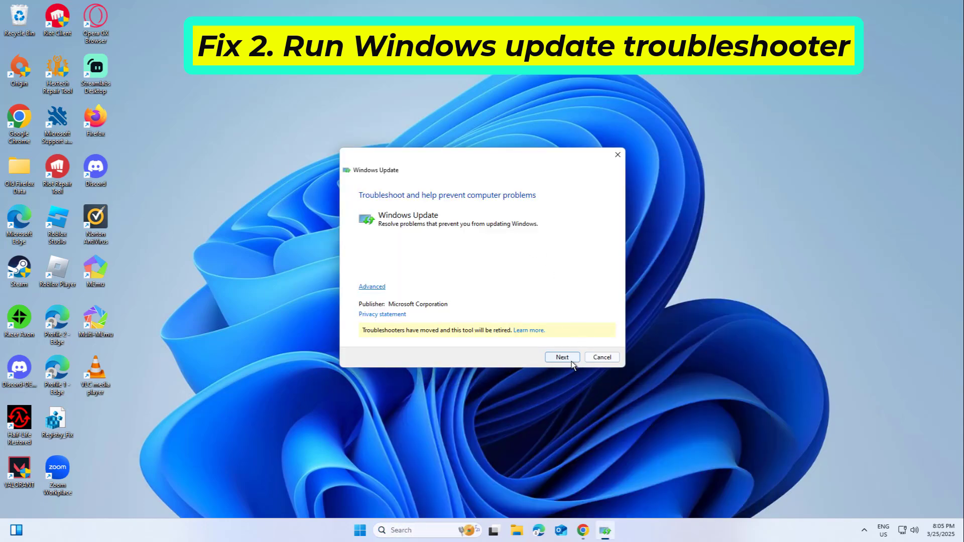
# Run the Windows Update troubleshooter, answer Yes to whether the problem was fixed, and close it.
pyautogui.click(562, 357)
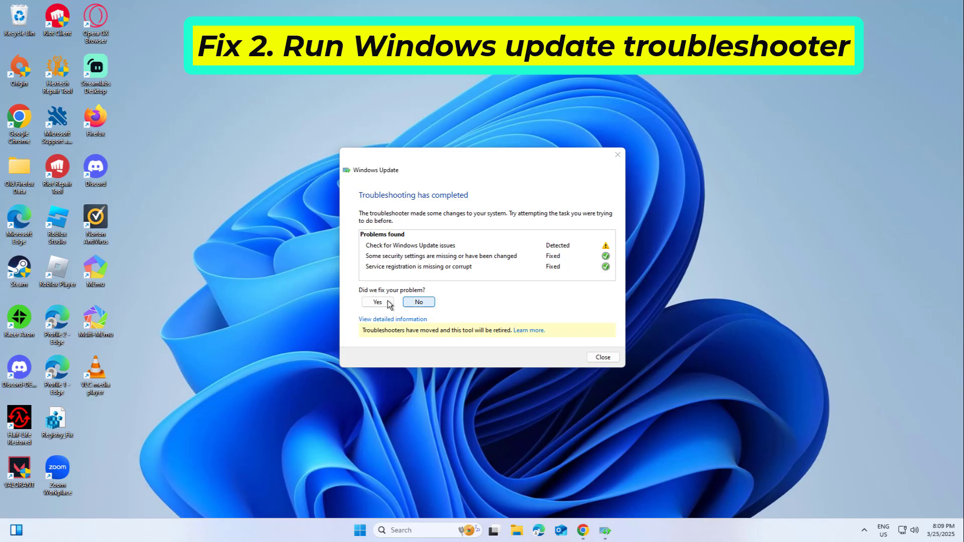
pyautogui.click(381, 303)
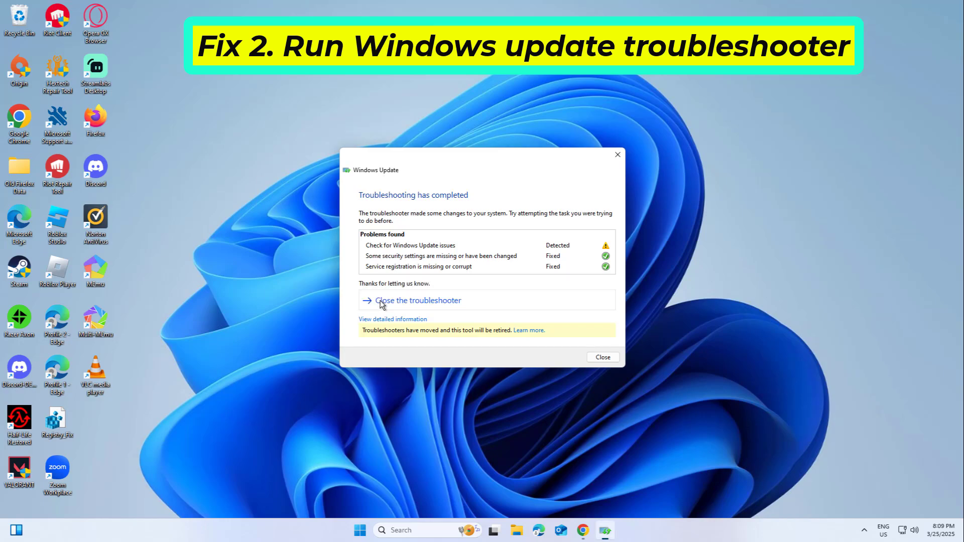
pyautogui.click(381, 301)
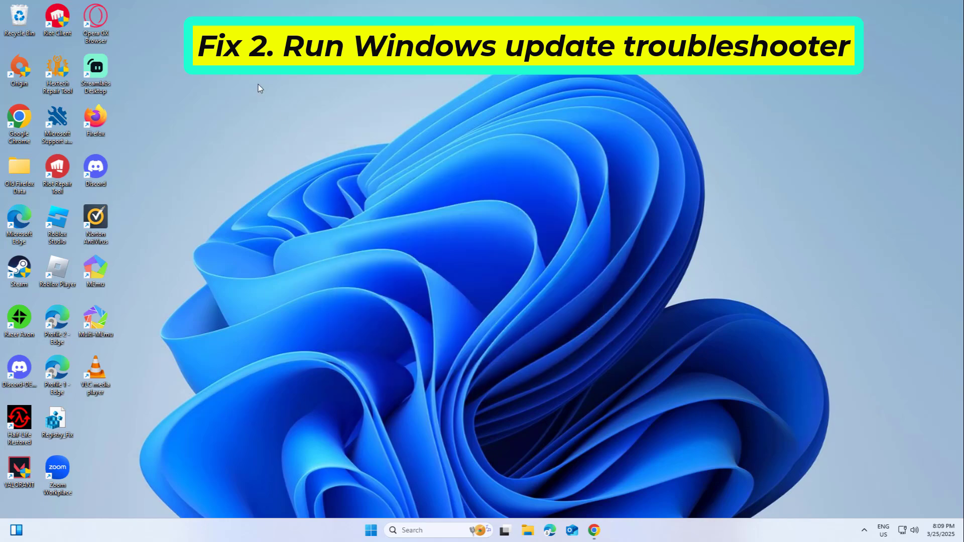
# Search Windows for "note", open Notepad, and dismiss the missing-file message.
pyautogui.click(425, 531)
pyautogui.write('n')
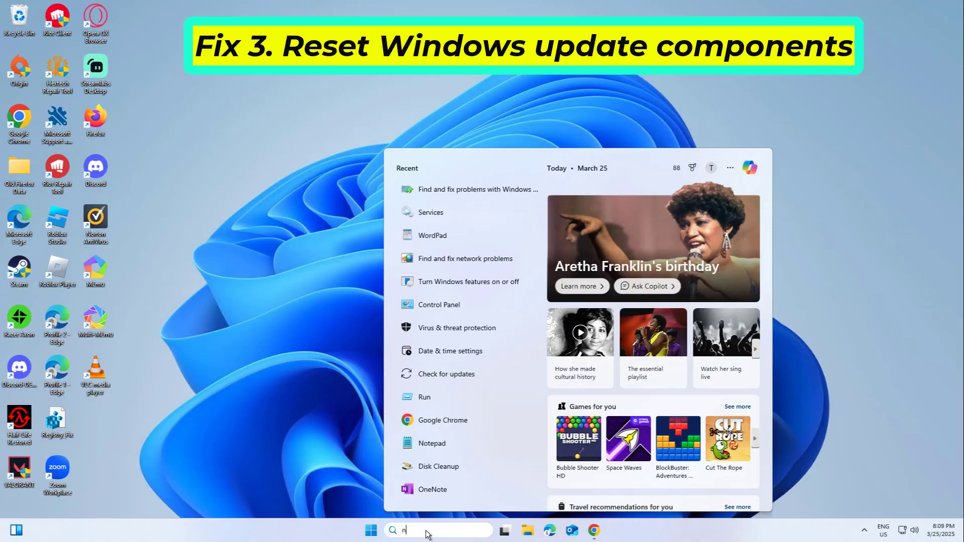
pyautogui.write('ote')
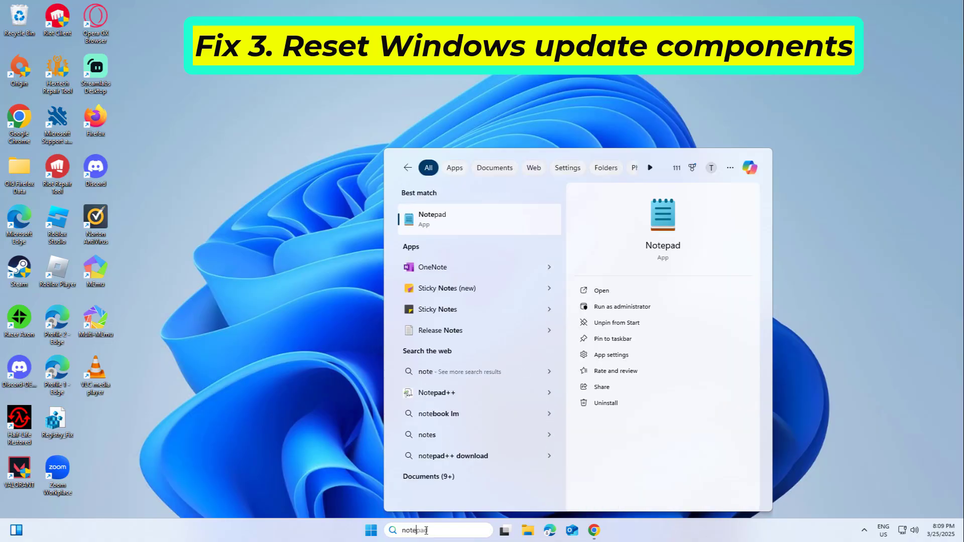
pyautogui.click(449, 211)
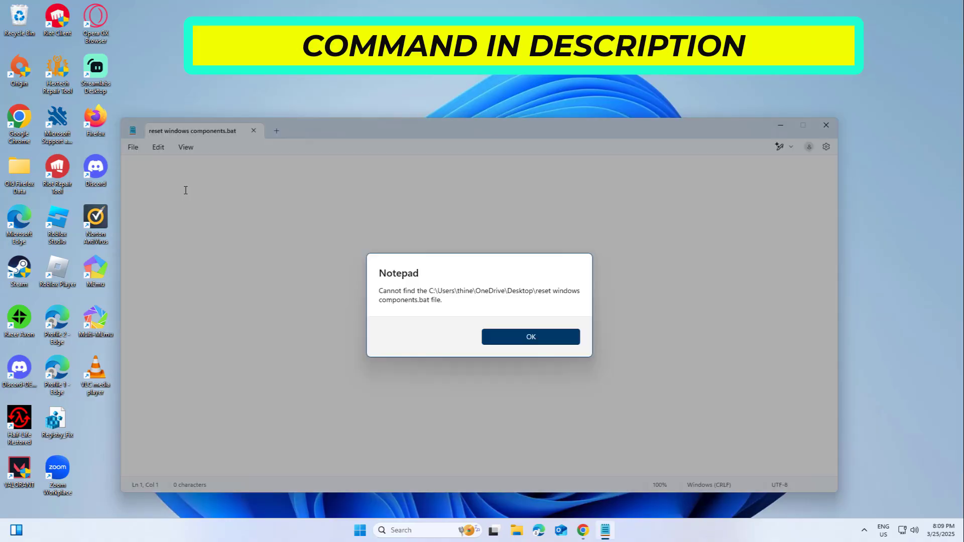
pyautogui.click(509, 337)
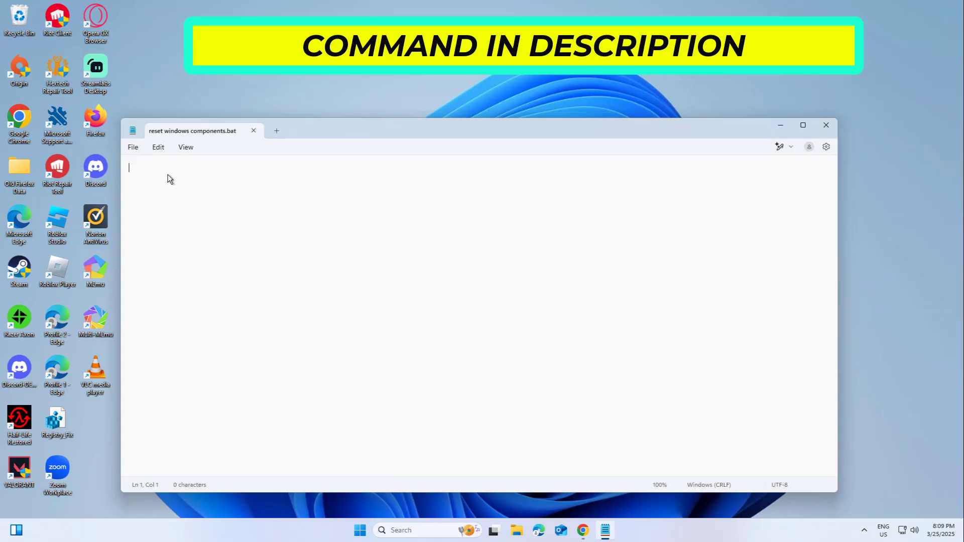
# Paste the copied Windows Update reset commands into a new blank Notepad tab and review them from the first line.
pyautogui.rightClick(225, 215)
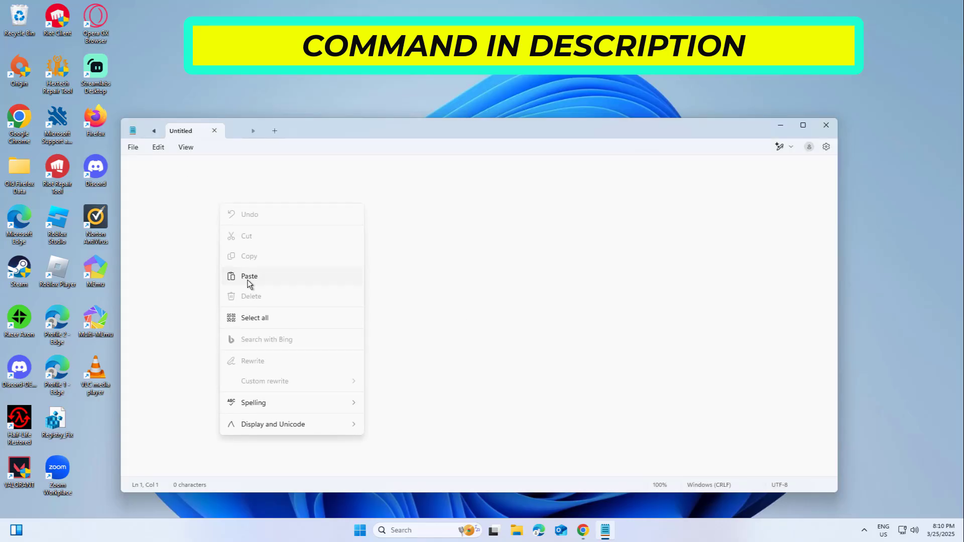
pyautogui.click(249, 276)
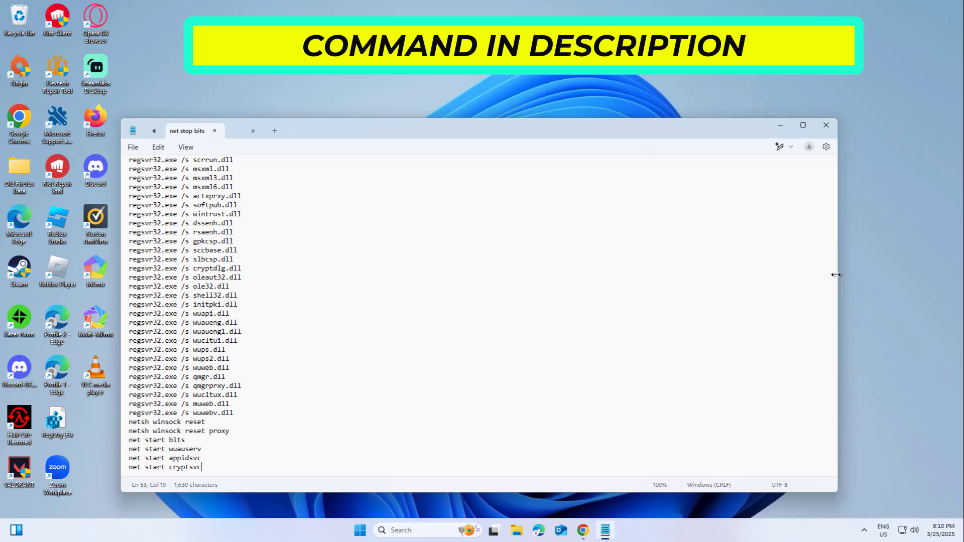
pyautogui.moveTo(833, 272); pyautogui.dragTo(839, 149)
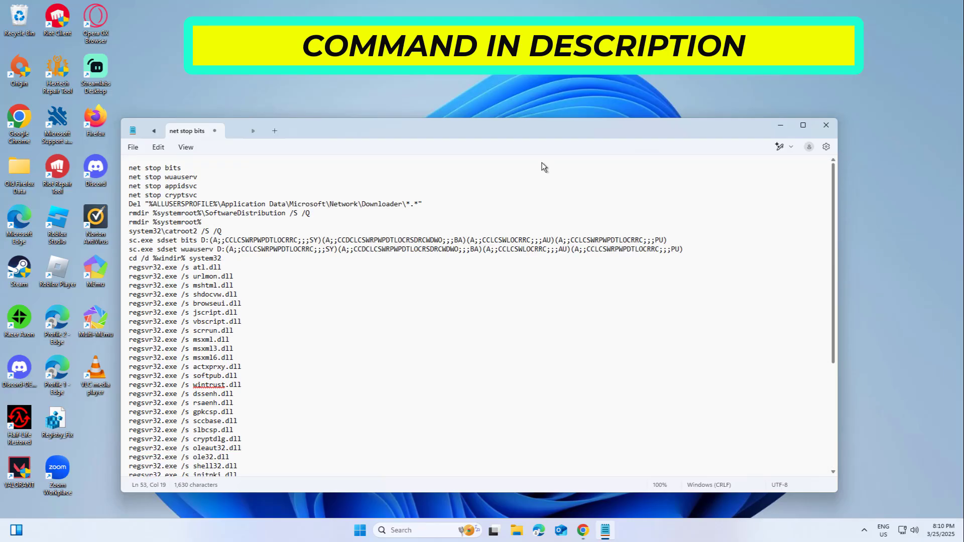
# Save the Notepad script to the Desktop as "reset windows components.bat" with the file type All files.
pyautogui.click(129, 148)
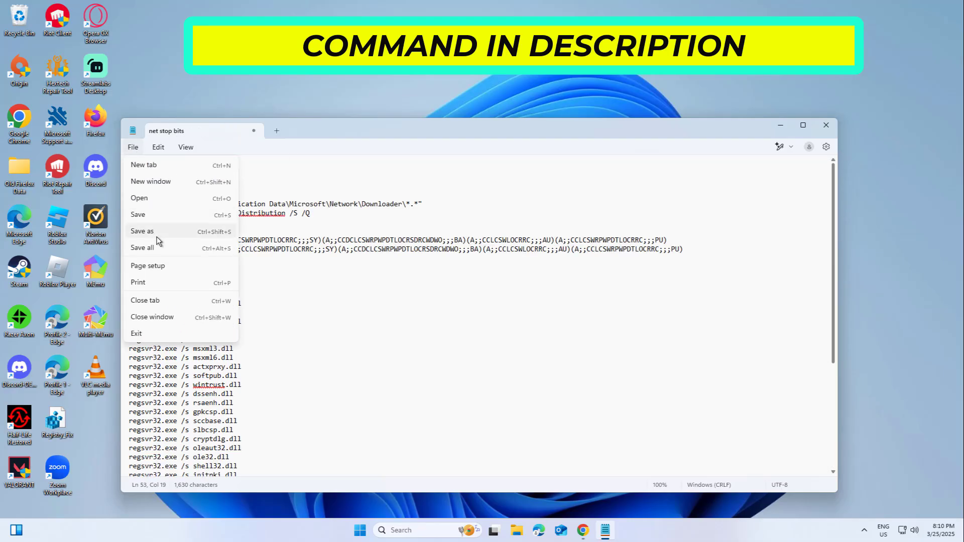
pyautogui.click(158, 239)
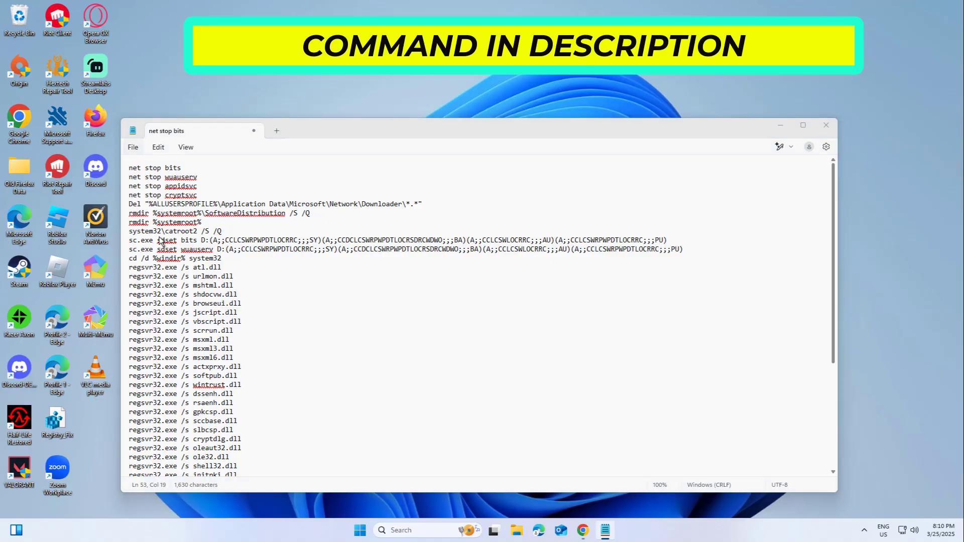
pyautogui.scroll(-1, 163, 274)
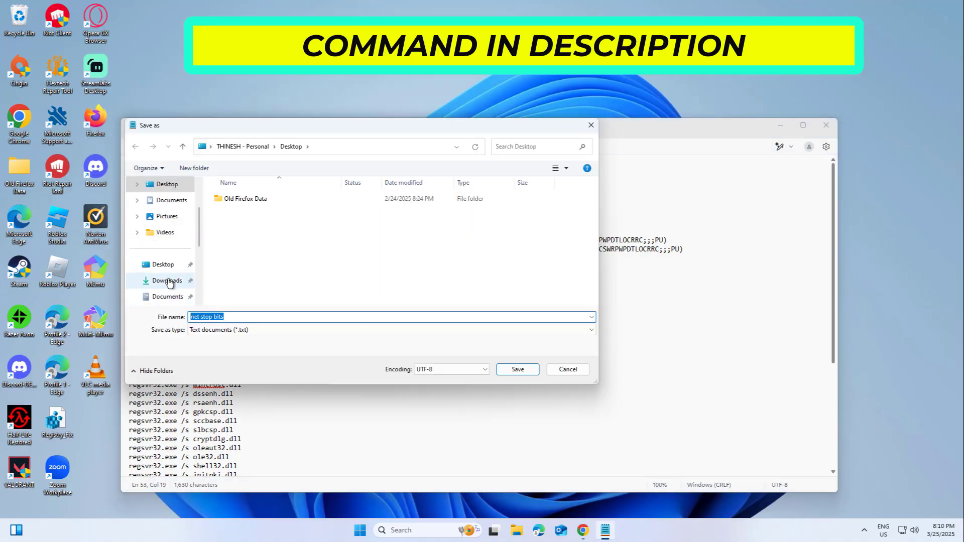
pyautogui.click(169, 269)
pyautogui.click(219, 316)
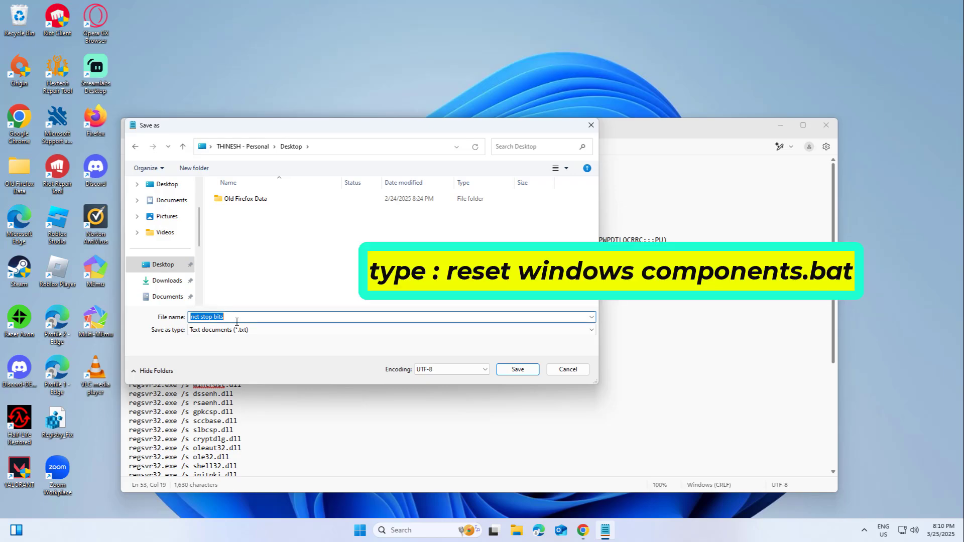
pyautogui.write('reset')
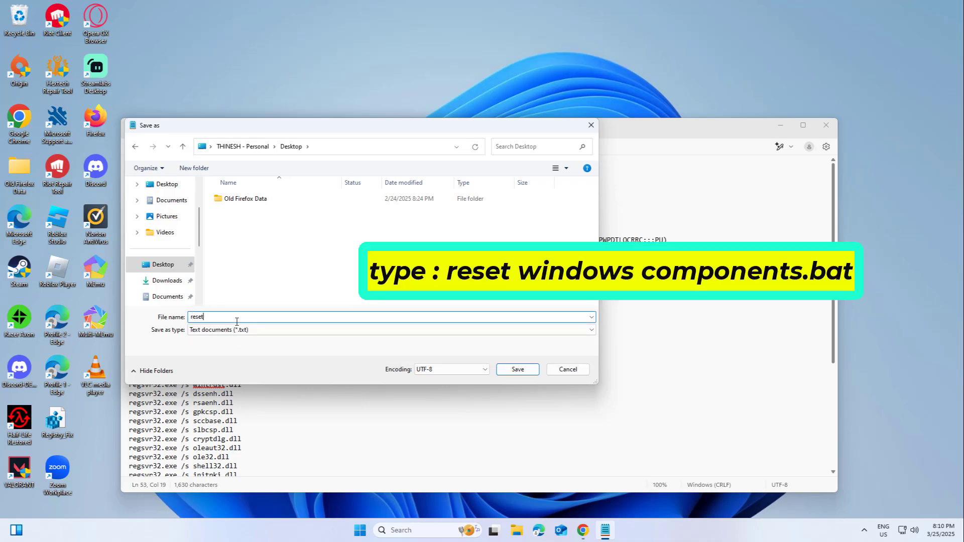
pyautogui.write(' windows components.bat')
pyautogui.click(303, 328)
pyautogui.click(311, 346)
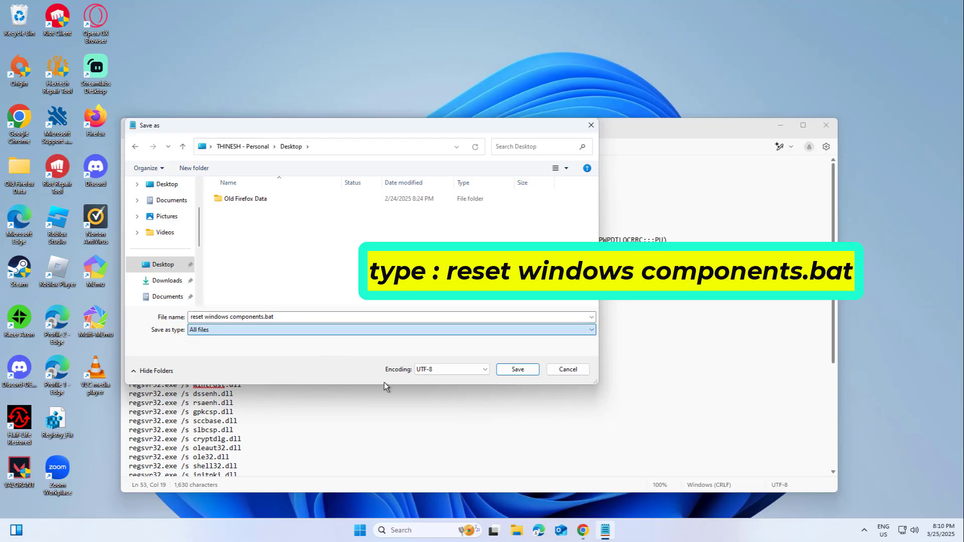
pyautogui.click(507, 370)
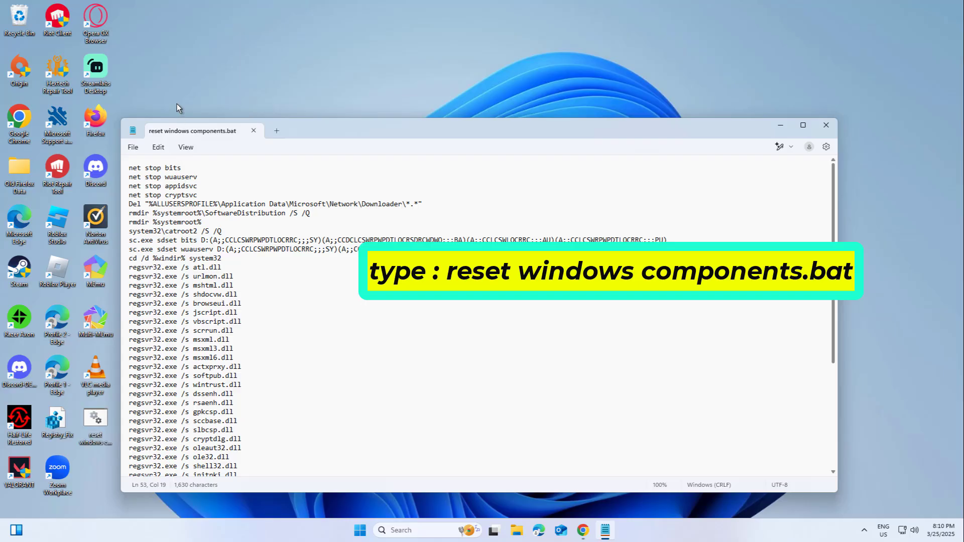
# Run the reset windows components batch file as administrator, answer y to the Downloader files deletion, and close Notepad.
pyautogui.click(107, 418)
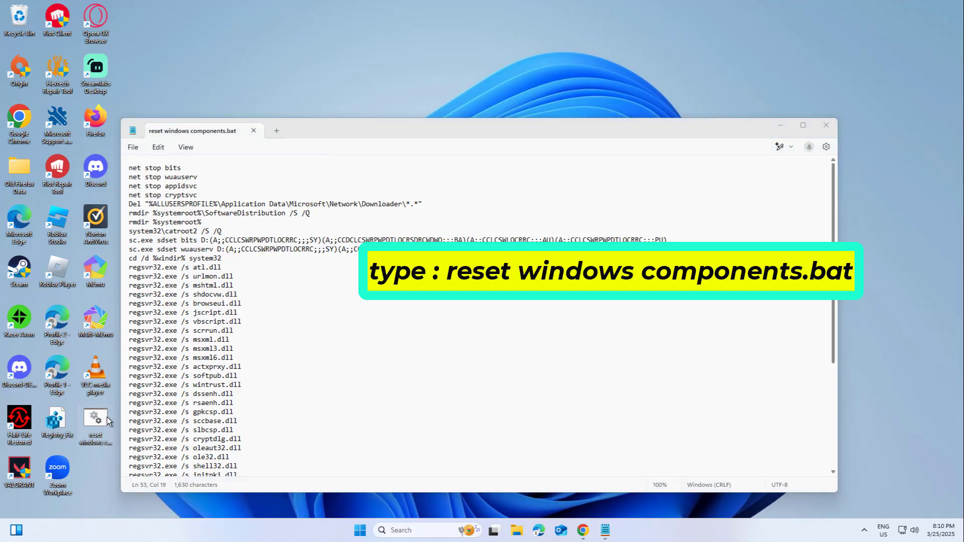
pyautogui.rightClick(107, 417)
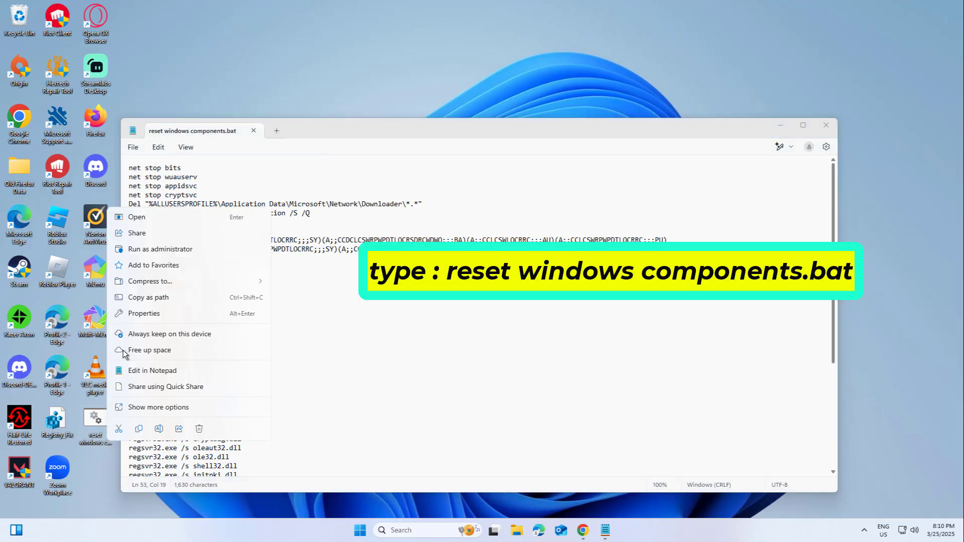
pyautogui.click(162, 253)
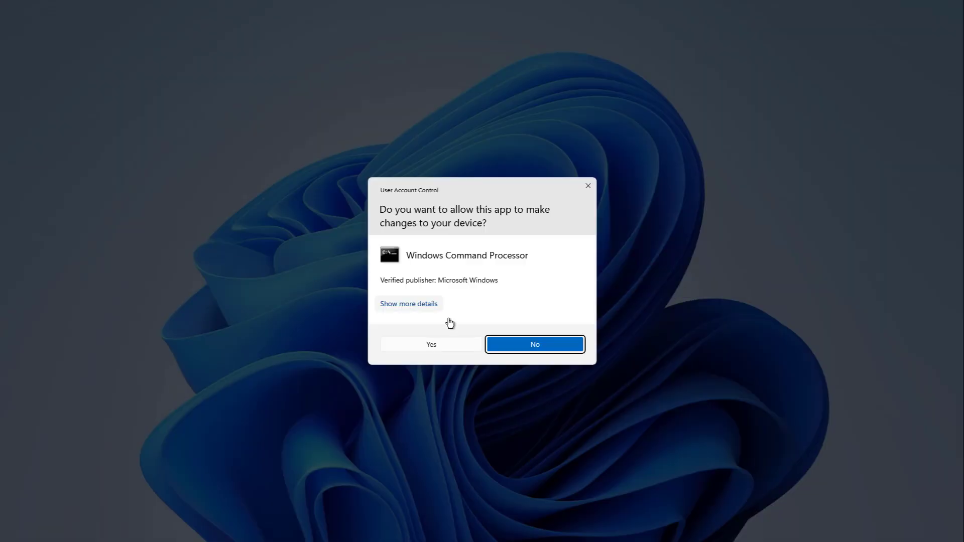
pyautogui.click(447, 343)
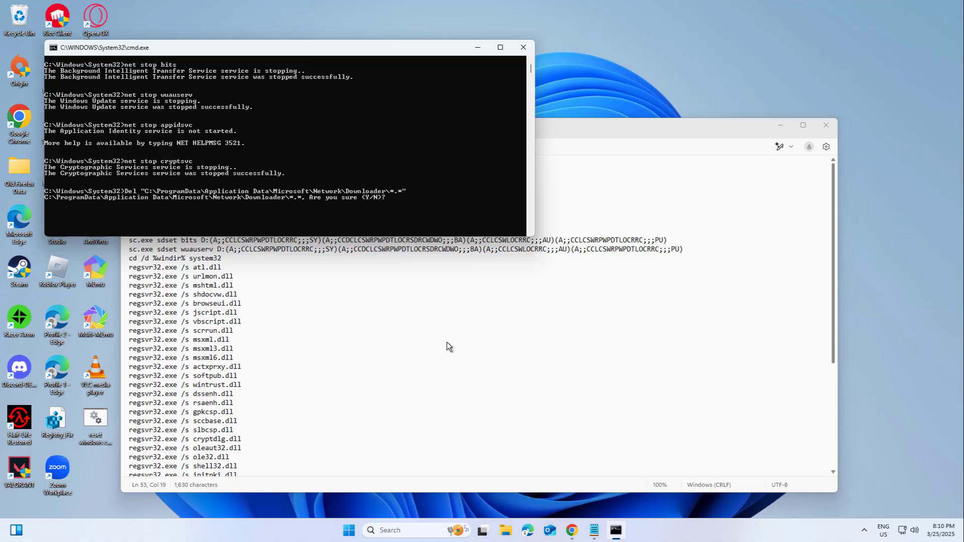
pyautogui.write('y')
pyautogui.press('Return')
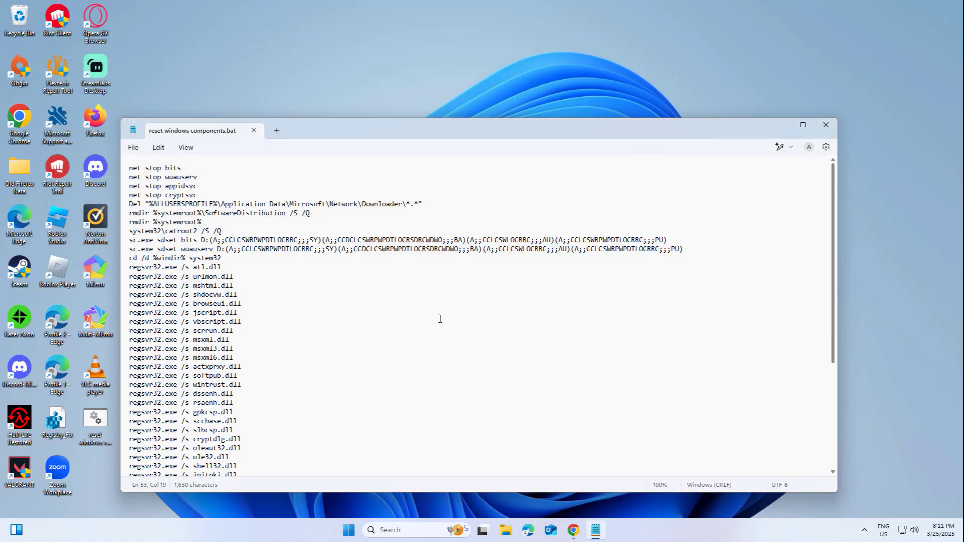
pyautogui.click(826, 125)
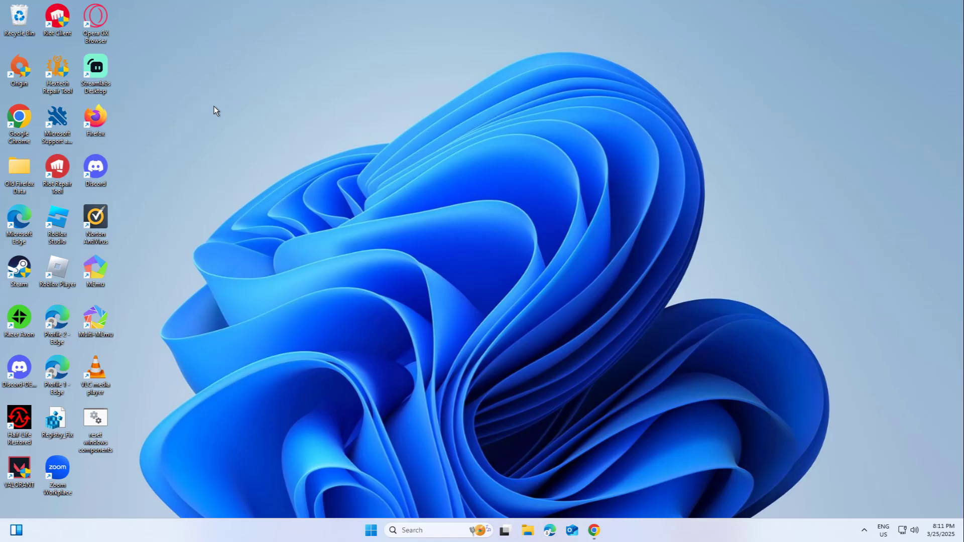